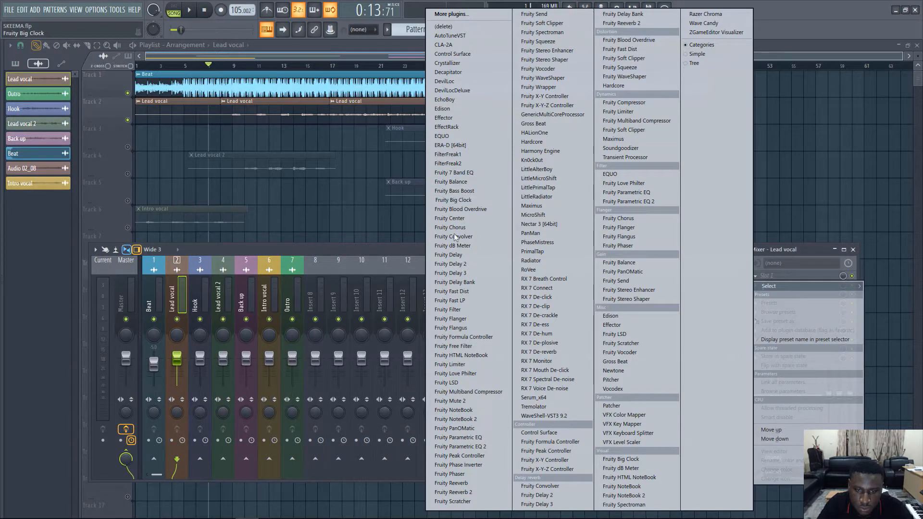
Step: Load Fruity Parametric EQ 2 in the Lead vocal's first effect slot and solo the lead vocal track during playback
{"action": "left_click", "coordinate": [485, 449]}
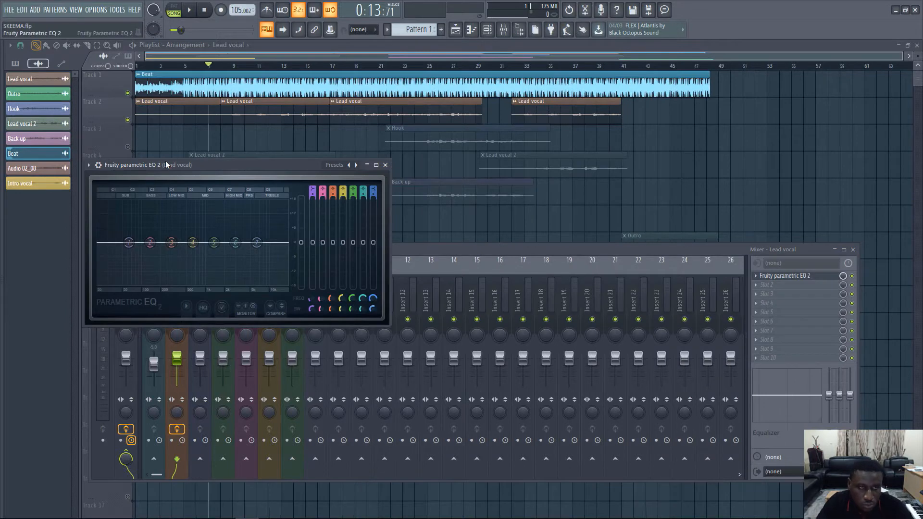
{"action": "key", "text": "space"}
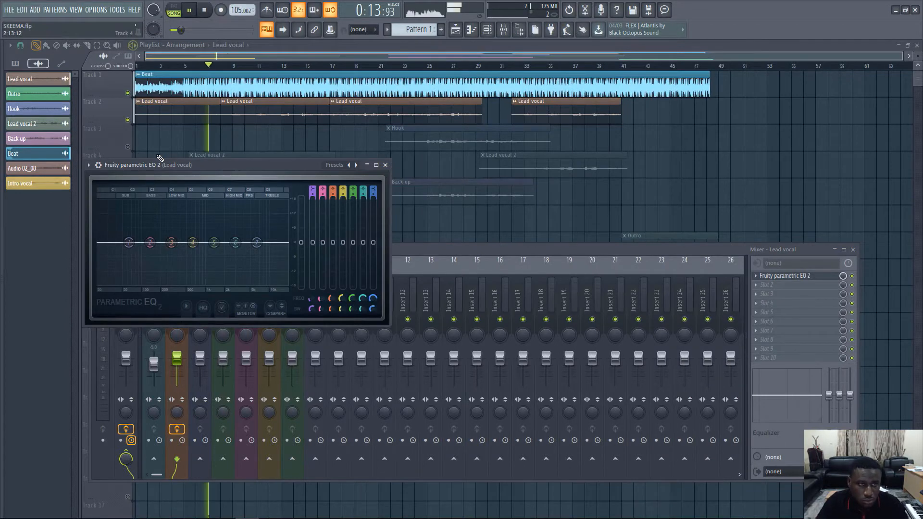
{"action": "right_click", "coordinate": [128, 120]}
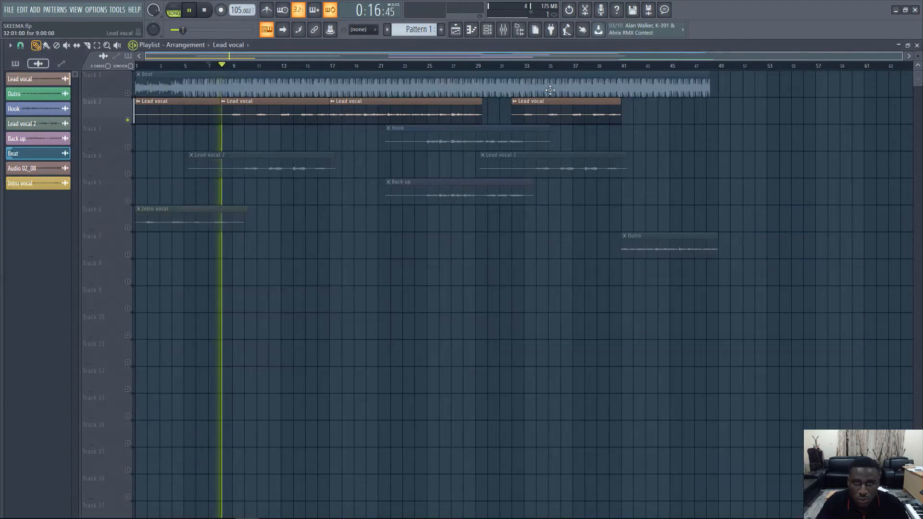
{"action": "left_click", "coordinate": [504, 30]}
{"action": "left_click", "coordinate": [798, 277]}
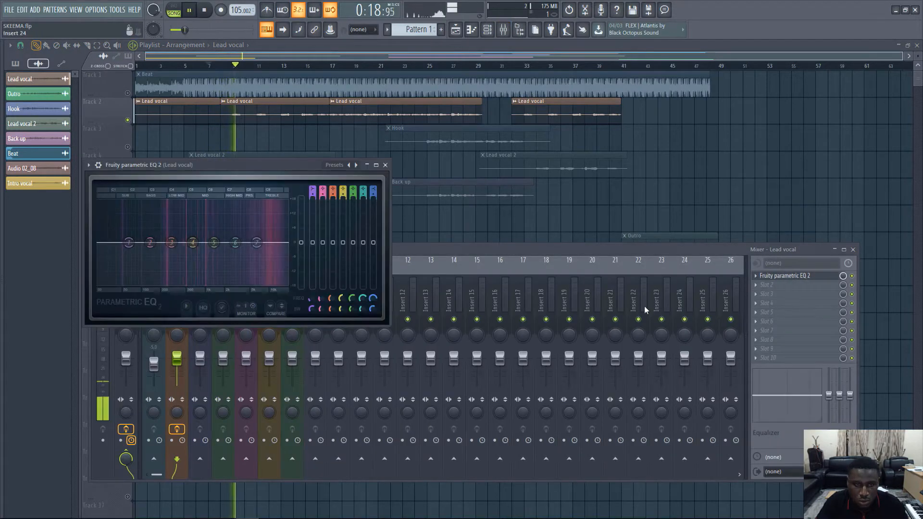
Step: Roll off the lead vocal's low end with EQ band 1 at about -16.9 dB and make small dips with bands 4 and 5
{"action": "left_click_drag", "start_coordinate": [129, 242], "coordinate": [116, 283]}
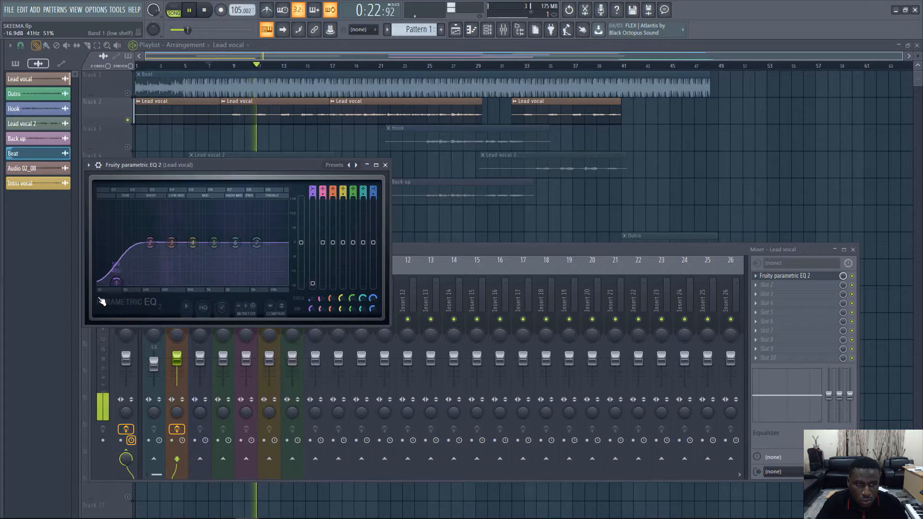
{"action": "left_click_drag", "start_coordinate": [214, 242], "coordinate": [186, 201]}
{"action": "scroll", "coordinate": [220, 204], "scroll_direction": "down", "scroll_amount": 5}
{"action": "scroll", "coordinate": [188, 203], "scroll_direction": "down", "scroll_amount": 5}
{"action": "scroll", "coordinate": [187, 198], "scroll_direction": "up", "scroll_amount": 1}
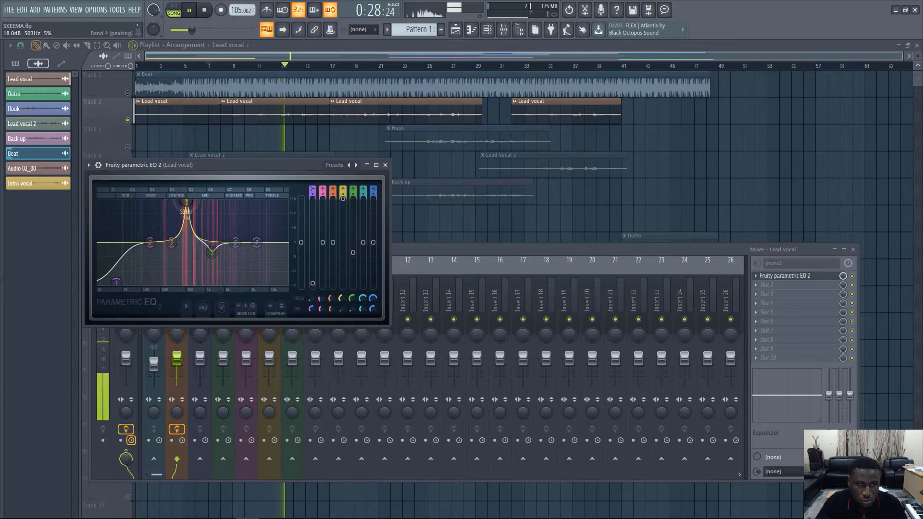
{"action": "left_click_drag", "start_coordinate": [187, 201], "coordinate": [185, 247]}
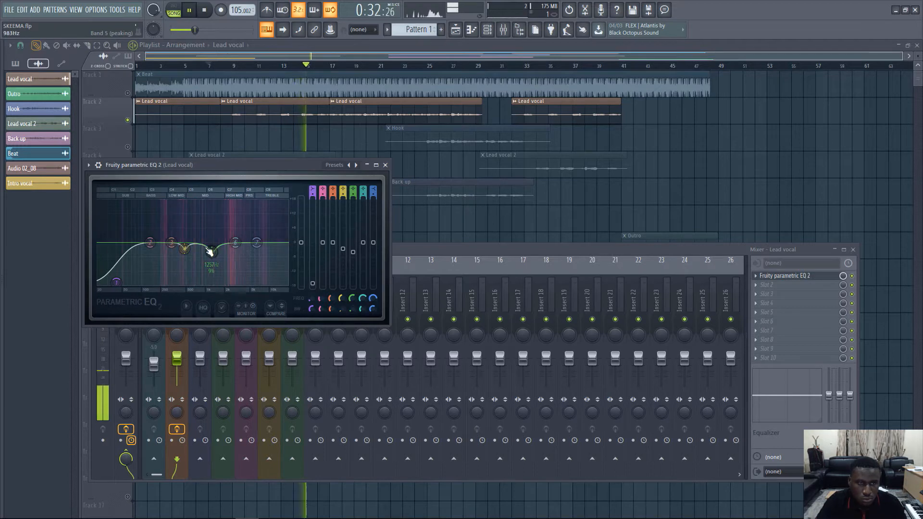
Step: Play back the soloed lead vocal to check the EQ cuts
{"action": "key", "text": "space"}
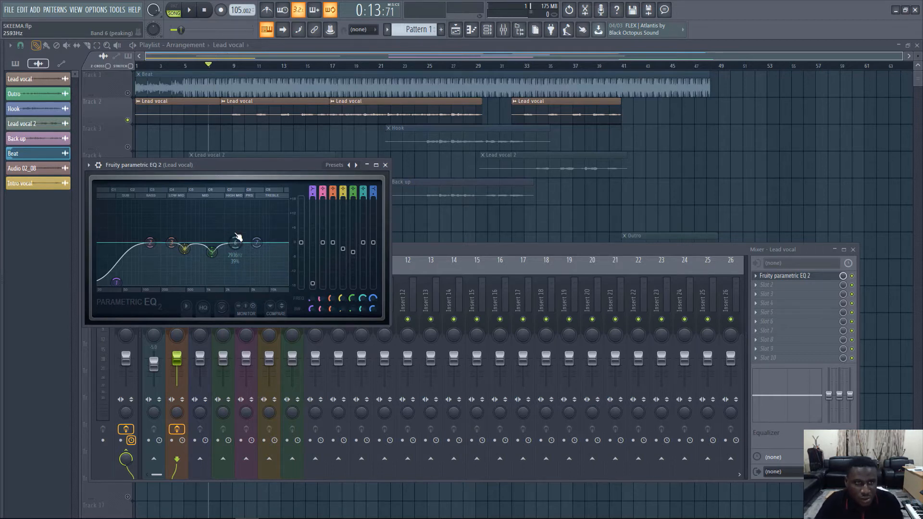
{"action": "key", "text": "space"}
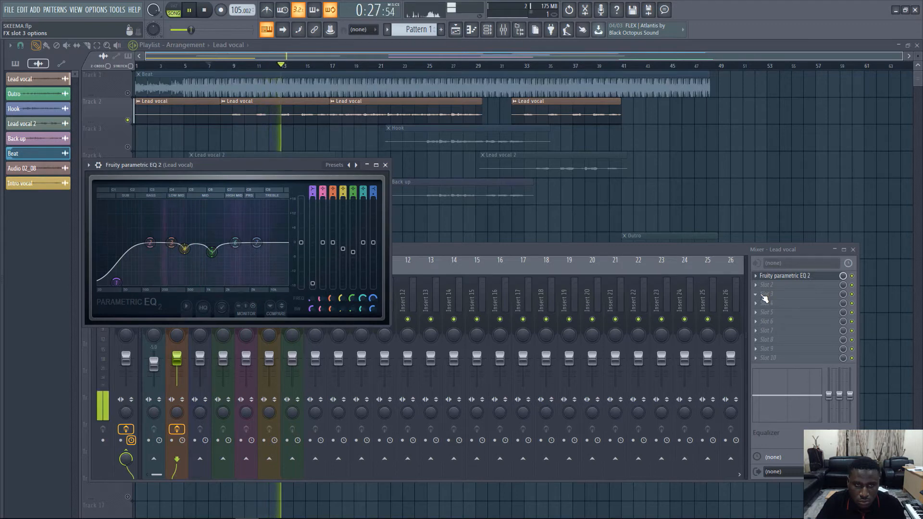
{"action": "key", "text": "space"}
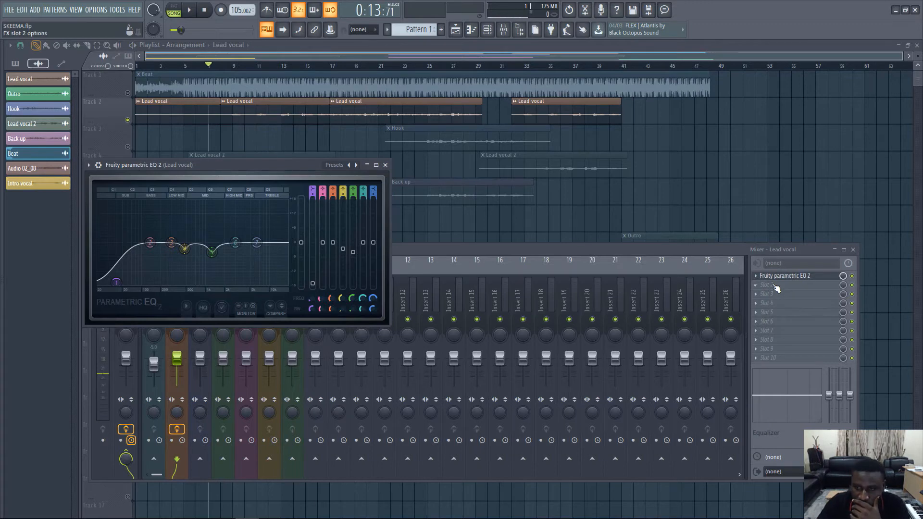
Step: Load Fruity Compressor in the Lead vocal's second effect slot and place its window beside the EQ
{"action": "left_click", "coordinate": [772, 287]}
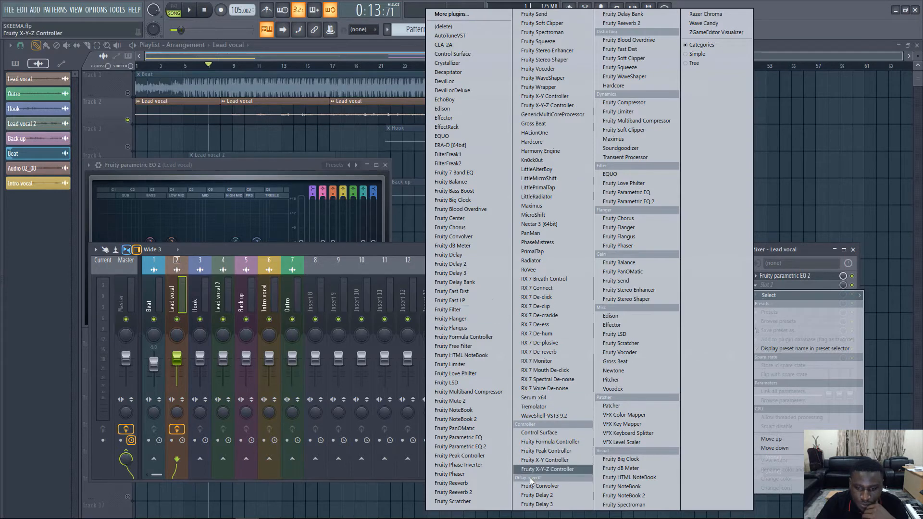
{"action": "left_click", "coordinate": [621, 105]}
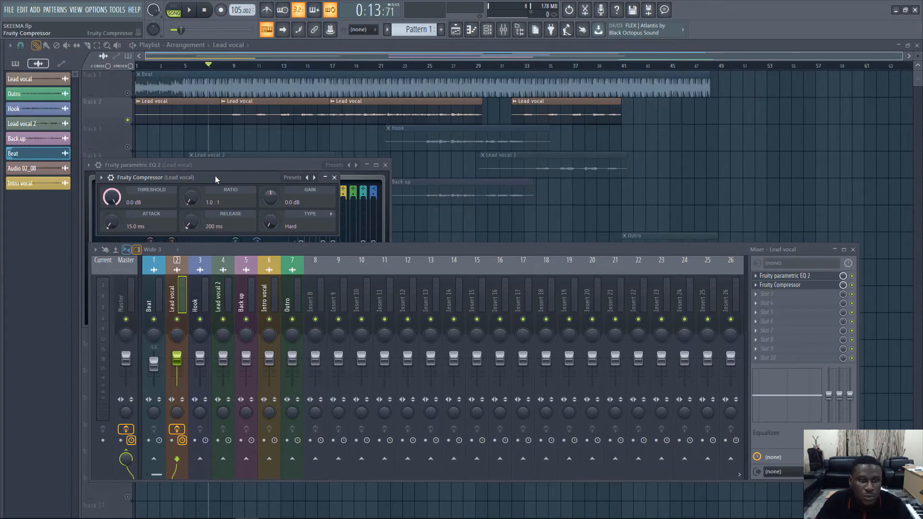
{"action": "left_click_drag", "start_coordinate": [215, 176], "coordinate": [538, 164]}
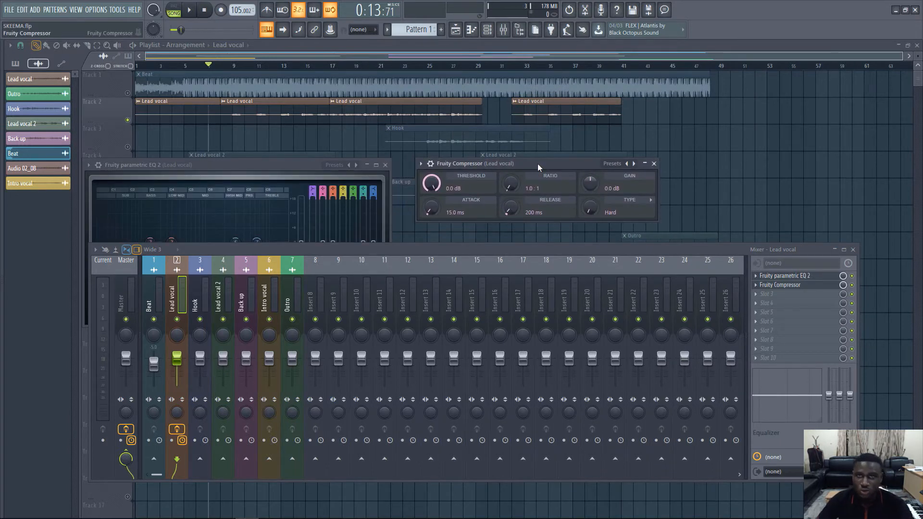
{"action": "left_click_drag", "start_coordinate": [538, 163], "coordinate": [551, 170]}
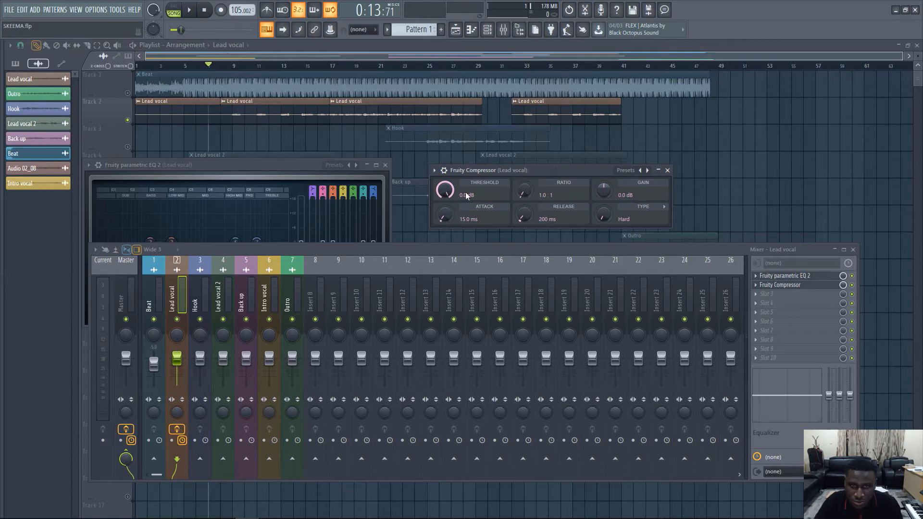
Step: Set the compressor's threshold to -28.1 dB, ratio to 3.3:1 and release to 569 ms while playing the vocal
{"action": "key", "text": "space"}
{"action": "left_click_drag", "start_coordinate": [451, 192], "coordinate": [450, 212]}
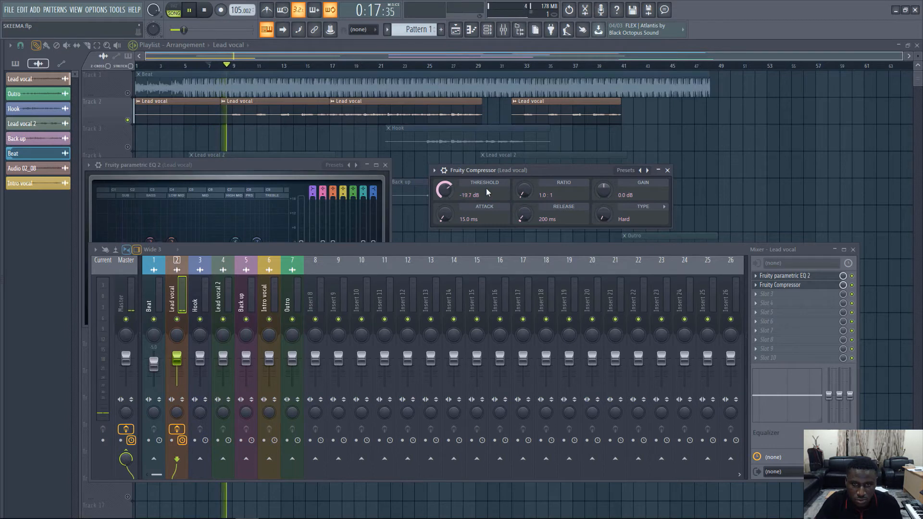
{"action": "left_click_drag", "start_coordinate": [524, 192], "coordinate": [524, 180]}
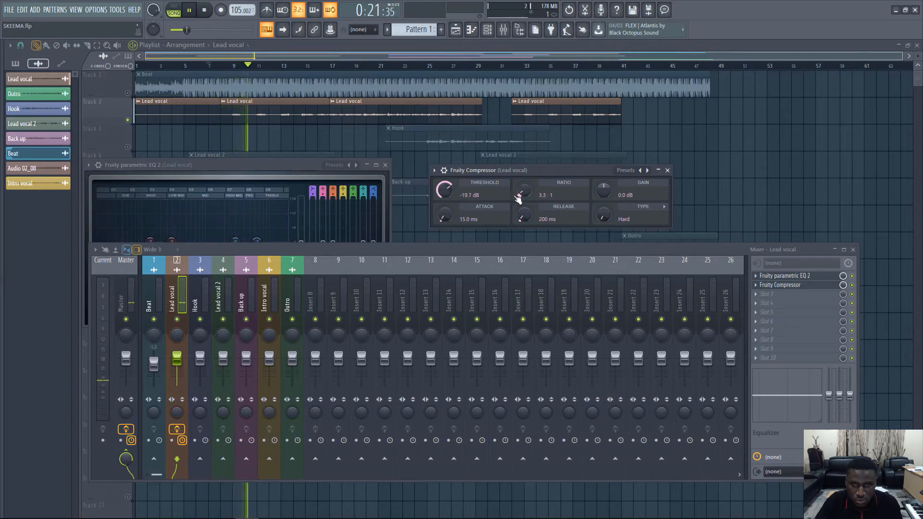
{"action": "left_click_drag", "start_coordinate": [524, 215], "coordinate": [525, 202]}
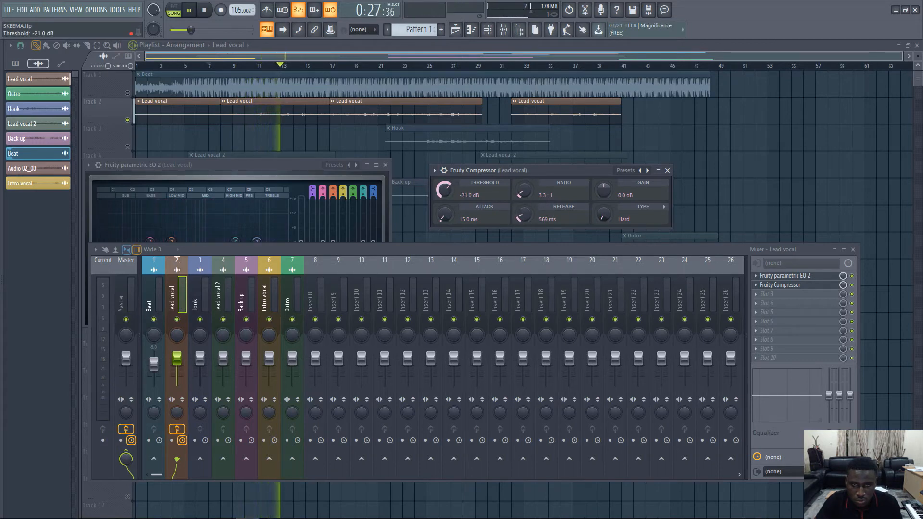
{"action": "mouse_move", "coordinate": [445, 191]}
{"action": "left_mouse_down"}
{"action": "mouse_move", "coordinate": [444, 204]}
{"action": "mouse_move", "coordinate": [448, 191]}
{"action": "left_mouse_up"}
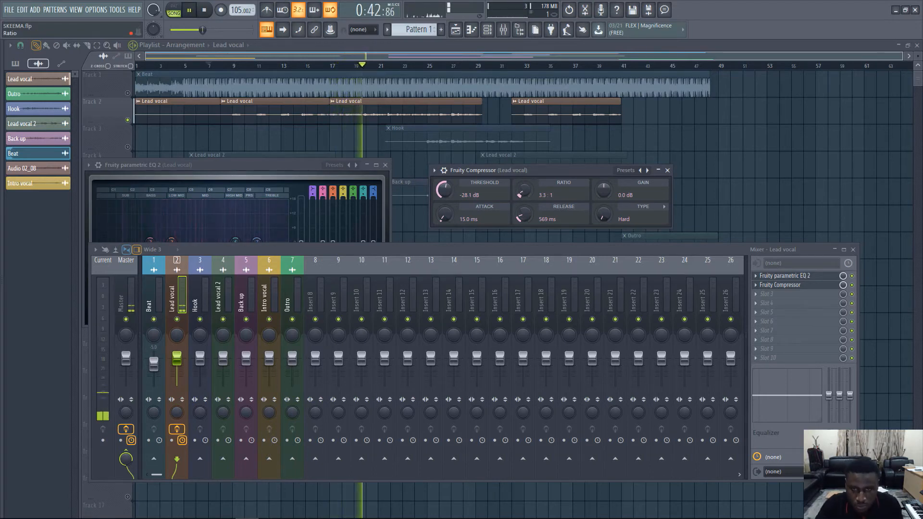
{"action": "key", "text": "space"}
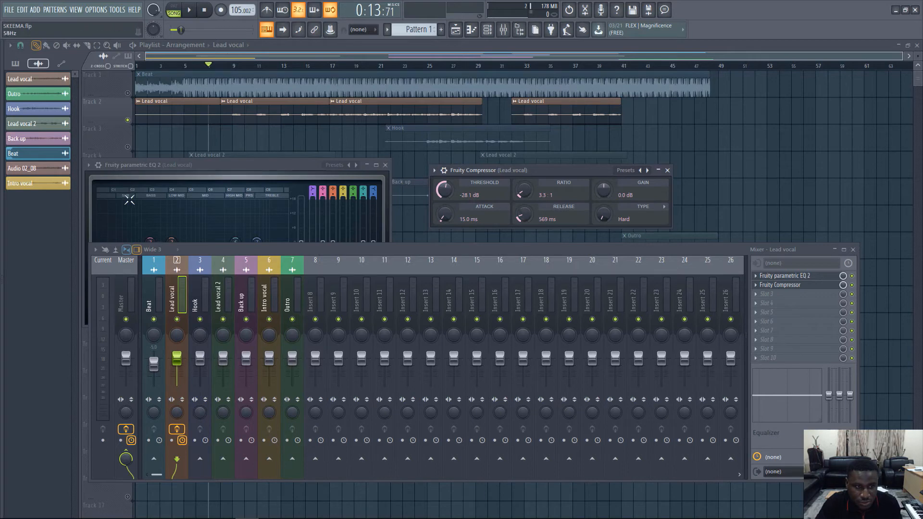
Step: Unmute the Beat track during playback and reopen the lead vocal's EQ and compressor
{"action": "key", "text": "space"}
{"action": "left_click", "coordinate": [128, 93]}
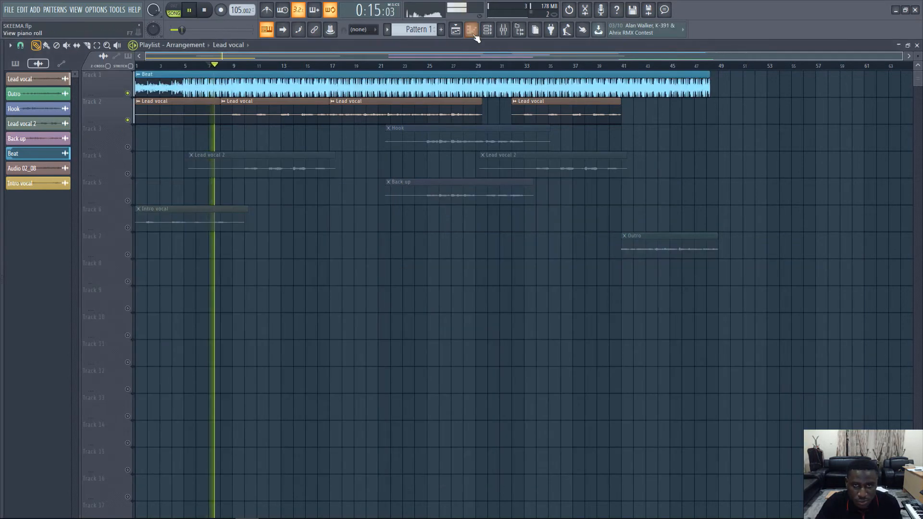
{"action": "left_click", "coordinate": [503, 31]}
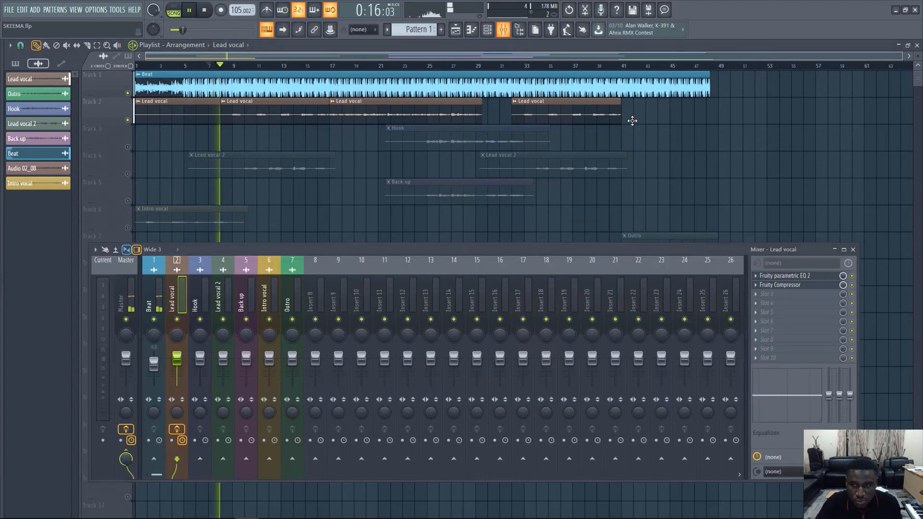
{"action": "left_click", "coordinate": [788, 277]}
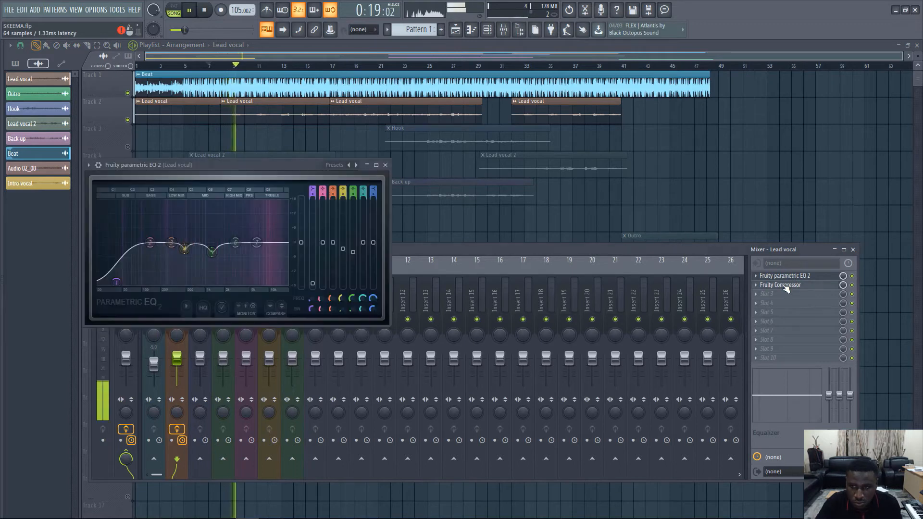
{"action": "left_click", "coordinate": [784, 285]}
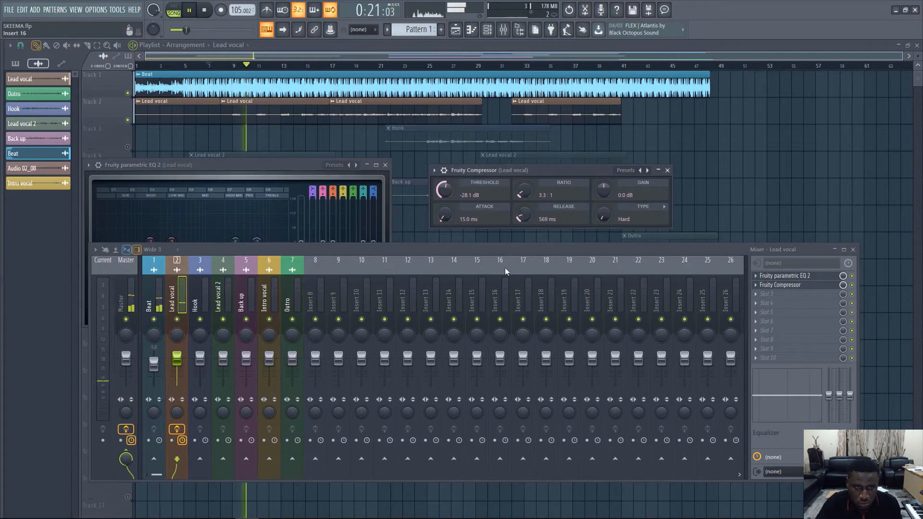
Step: Set the compressor's gain to 7.2 dB while playing the vocal against the beat
{"action": "left_click_drag", "start_coordinate": [604, 190], "coordinate": [604, 176]}
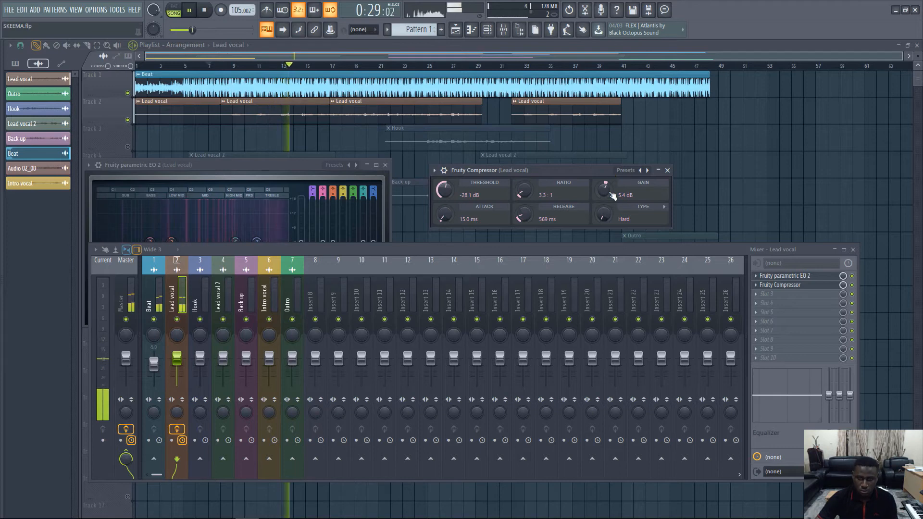
{"action": "left_click_drag", "start_coordinate": [604, 190], "coordinate": [604, 184]}
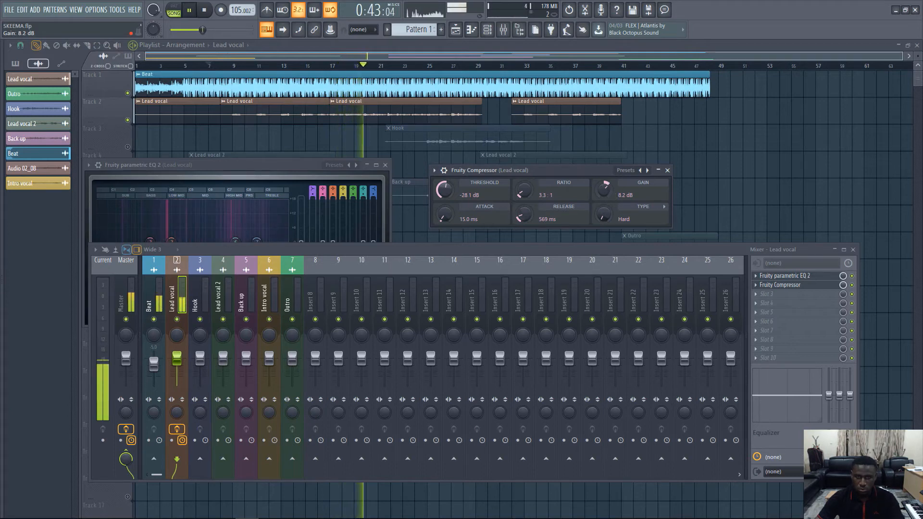
{"action": "left_click_drag", "start_coordinate": [604, 190], "coordinate": [605, 193]}
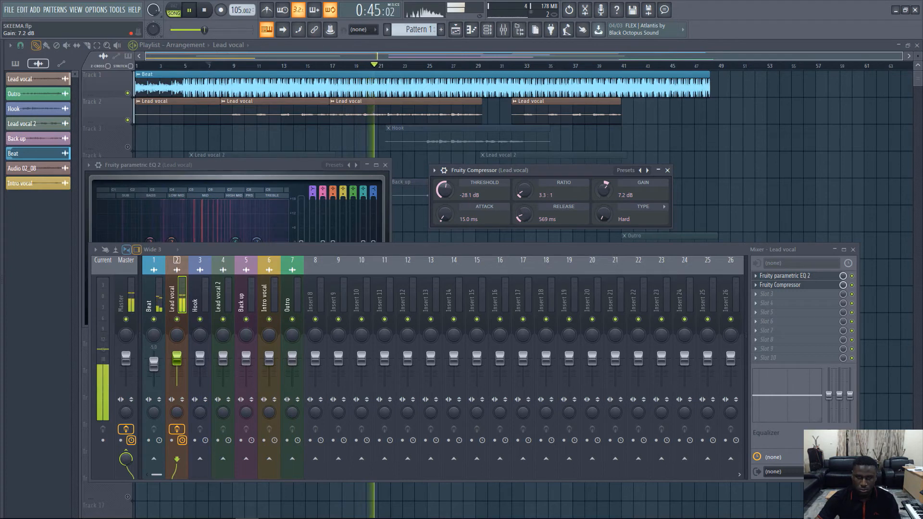
{"action": "key", "text": "space"}
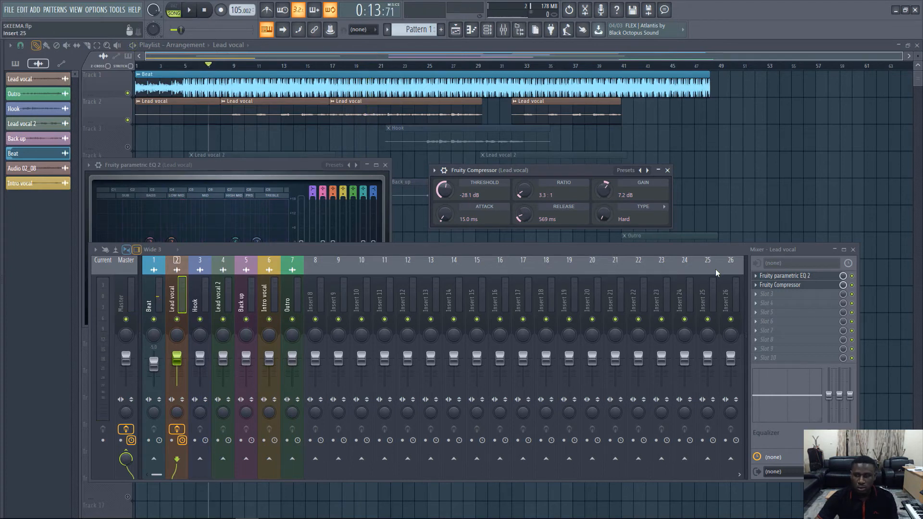
Step: Load a second Fruity Parametric EQ 2 in the Lead vocal's third effect slot and move its window below the compressor
{"action": "left_click", "coordinate": [808, 295]}
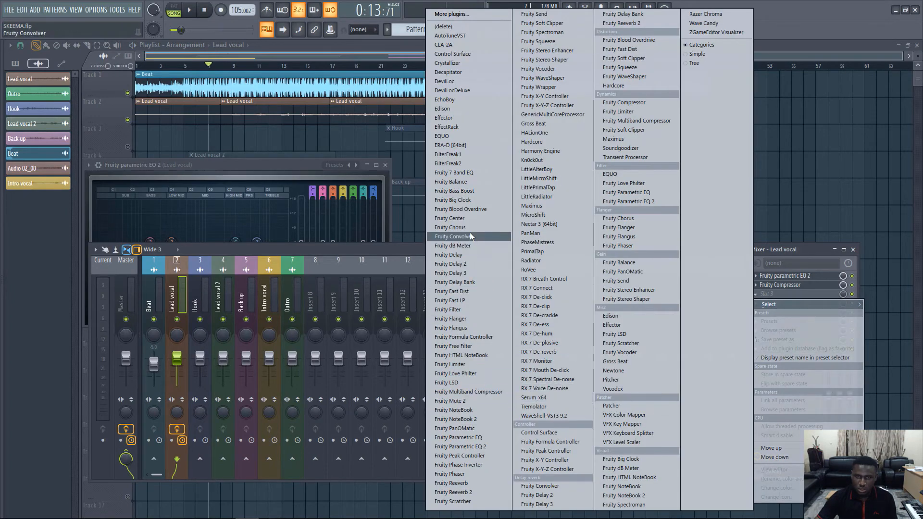
{"action": "left_click", "coordinate": [466, 445]}
{"action": "left_click_drag", "start_coordinate": [144, 89], "coordinate": [536, 223]}
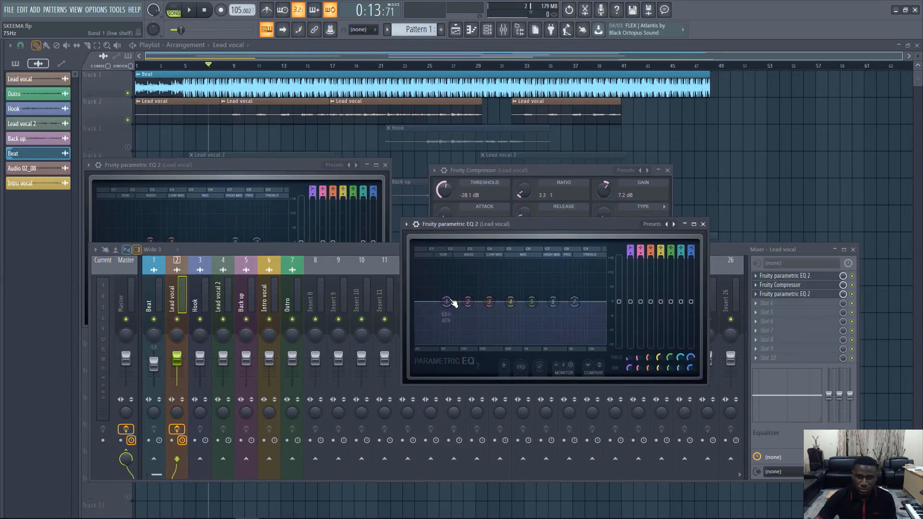
Step: Lower band 1 and slightly boost bands 6 and 7 on the second EQ during playback, and close its window
{"action": "key", "text": "space"}
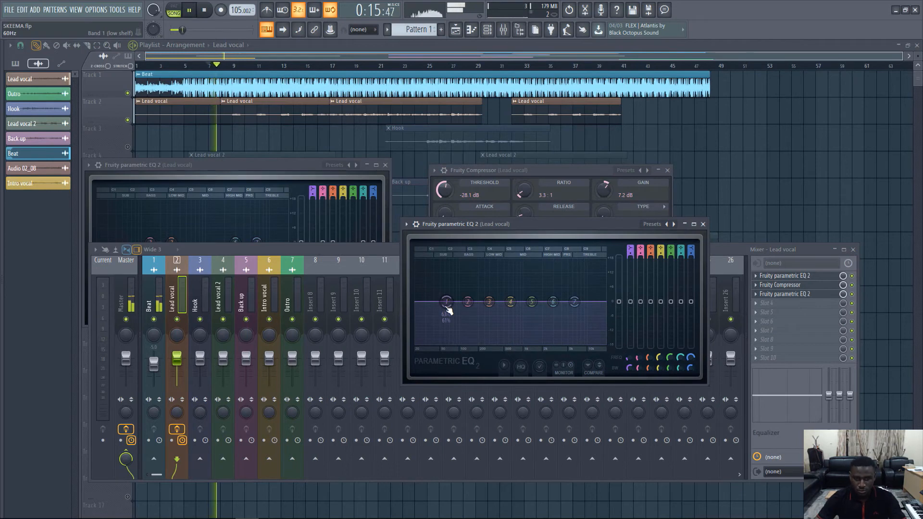
{"action": "mouse_move", "coordinate": [448, 306]}
{"action": "left_mouse_down"}
{"action": "mouse_move", "coordinate": [456, 322]}
{"action": "mouse_move", "coordinate": [452, 314]}
{"action": "left_mouse_up"}
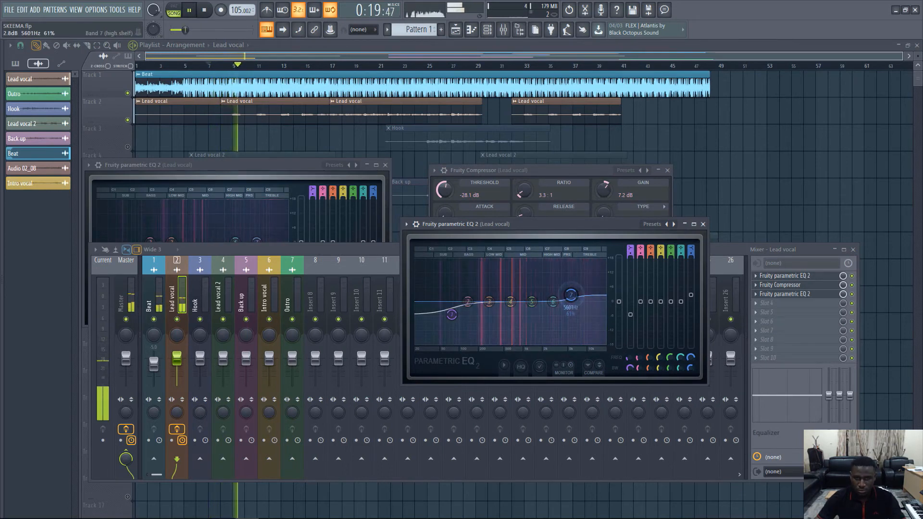
{"action": "mouse_move", "coordinate": [571, 301]}
{"action": "left_mouse_down"}
{"action": "mouse_move", "coordinate": [552, 297]}
{"action": "mouse_move", "coordinate": [571, 298]}
{"action": "left_mouse_up"}
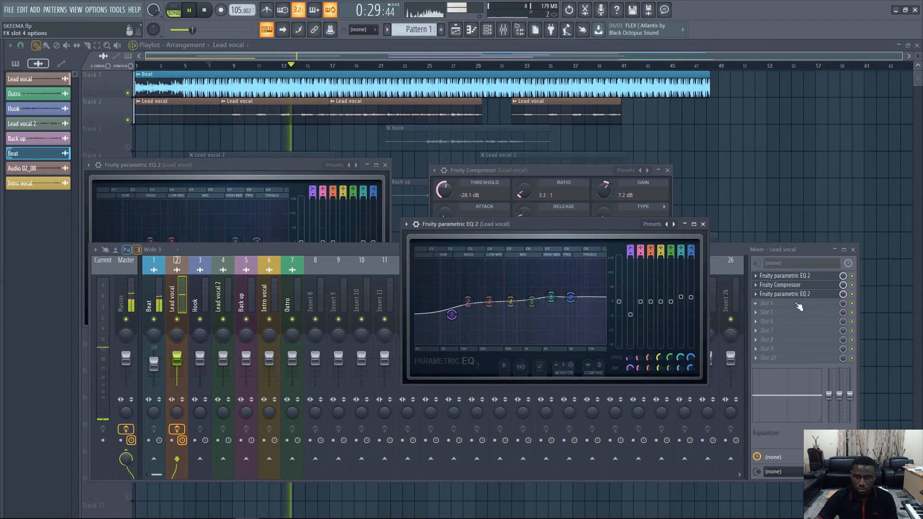
{"action": "key", "text": "space"}
{"action": "left_click", "coordinate": [703, 225]}
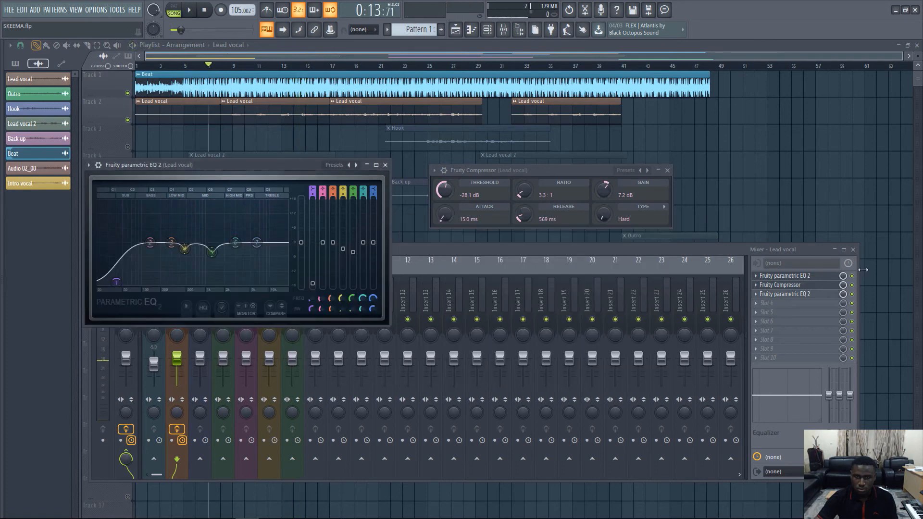
Step: Play back the lead vocal with the beat to check the full effect chain
{"action": "key", "text": "space"}
{"action": "key", "text": "space"}
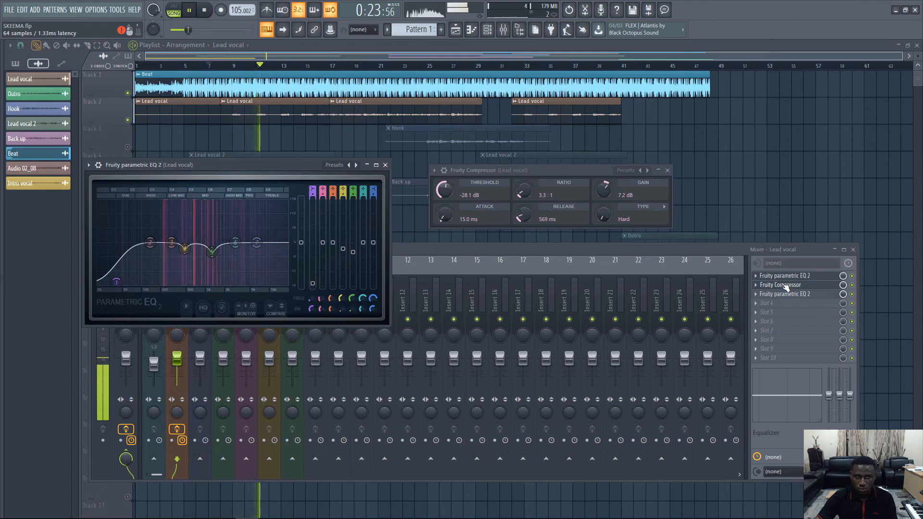
{"action": "key", "text": "space"}
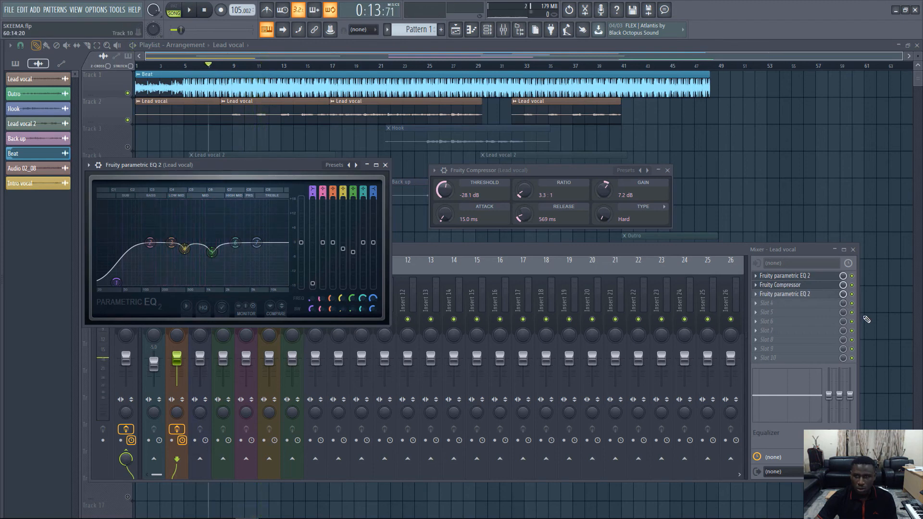
Step: Play the lead vocal with the beat, bypassing and re-enabling the second EQ in the third effect slot to compare the sound
{"action": "left_click", "coordinate": [858, 299]}
{"action": "key", "text": "space"}
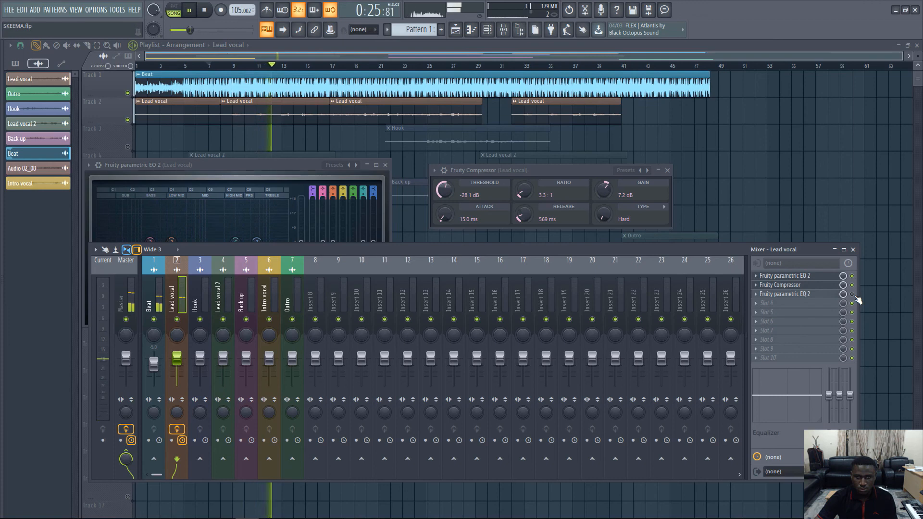
{"action": "key", "text": "space"}
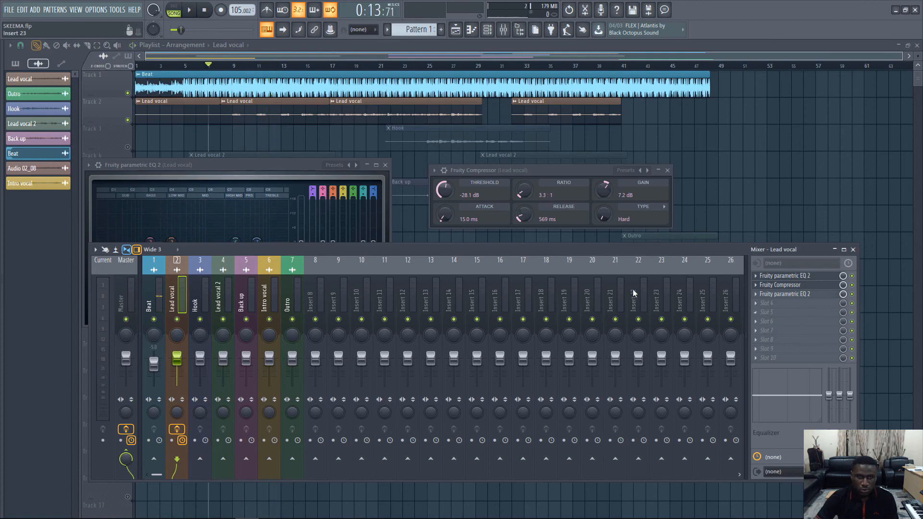
Step: Lay out both EQ windows side by side with the compressor below the first to review the vocal chain's settings, and close the windows
{"action": "left_click_drag", "start_coordinate": [217, 167], "coordinate": [275, 157]}
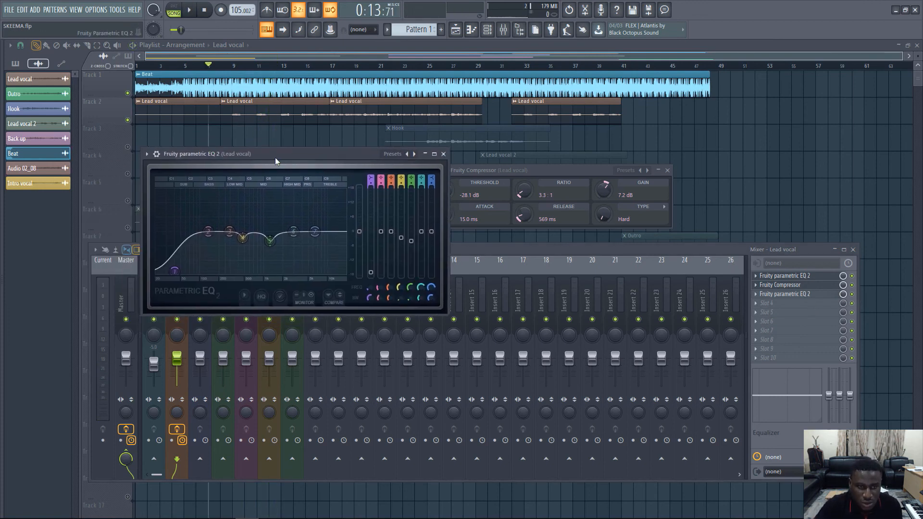
{"action": "left_click", "coordinate": [817, 296]}
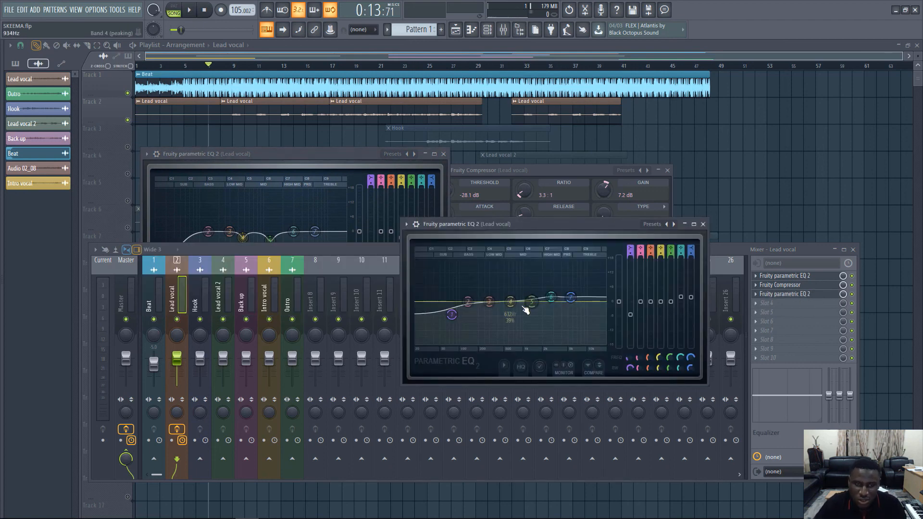
{"action": "left_click_drag", "start_coordinate": [516, 223], "coordinate": [605, 185]}
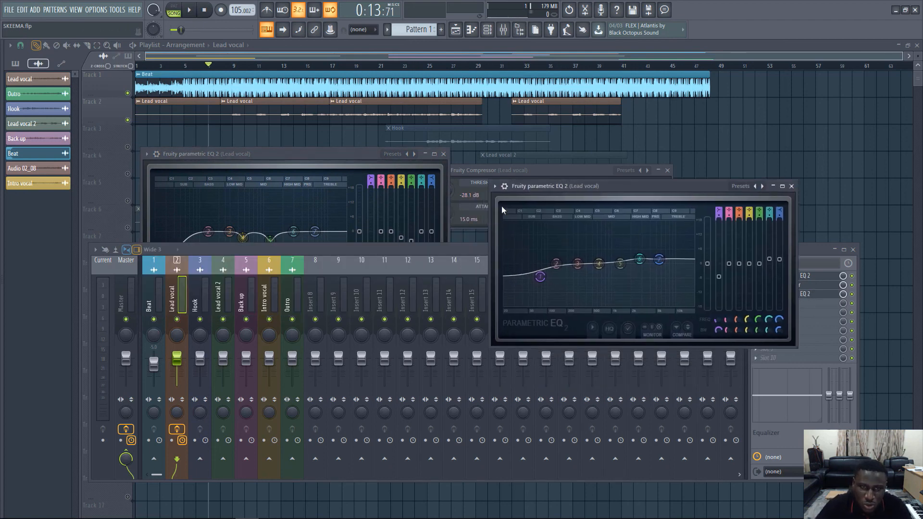
{"action": "left_click_drag", "start_coordinate": [310, 157], "coordinate": [296, 161]}
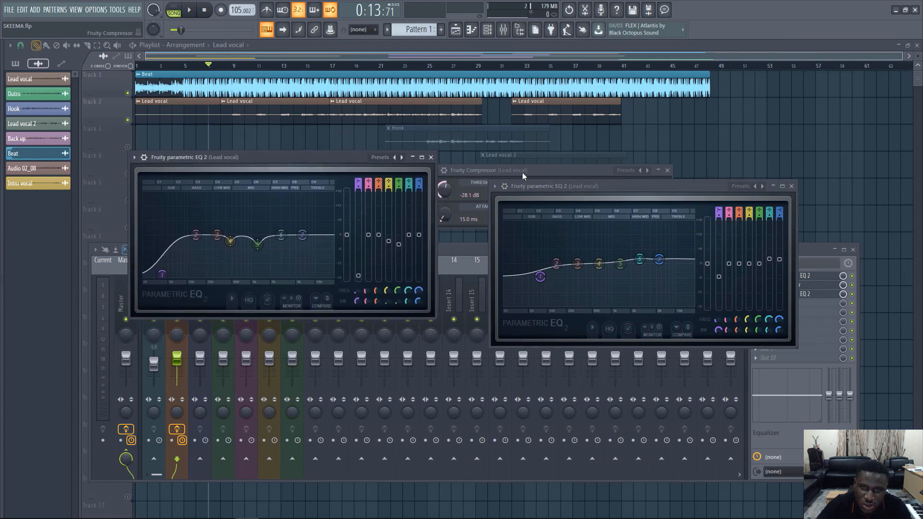
{"action": "left_click_drag", "start_coordinate": [522, 172], "coordinate": [291, 329]}
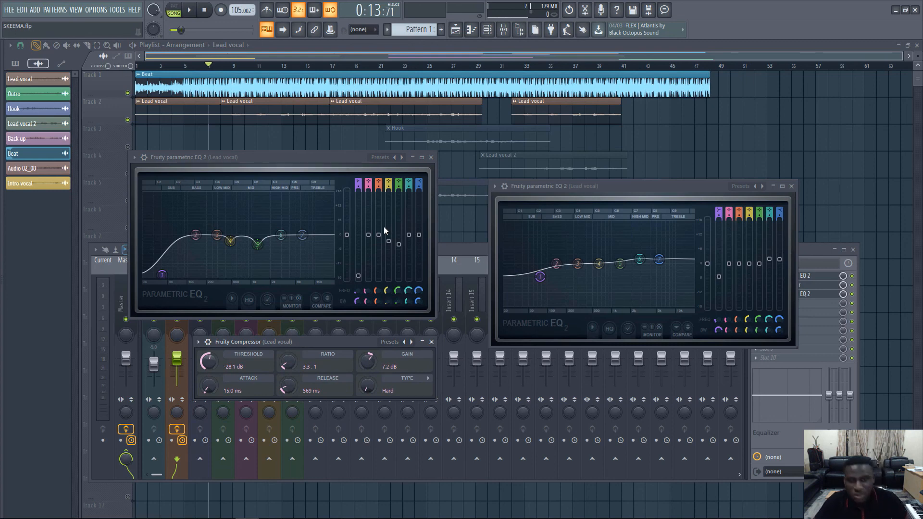
{"action": "left_click", "coordinate": [431, 158]}
{"action": "left_click", "coordinate": [431, 343]}
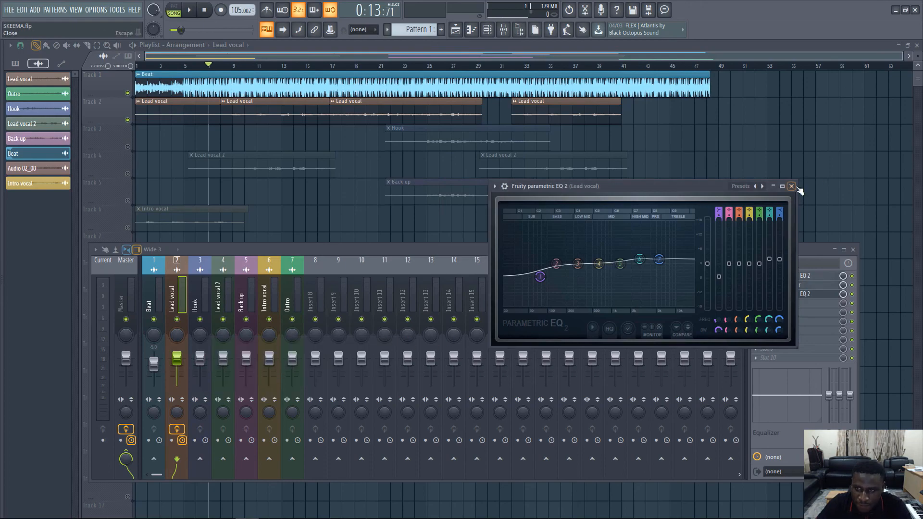